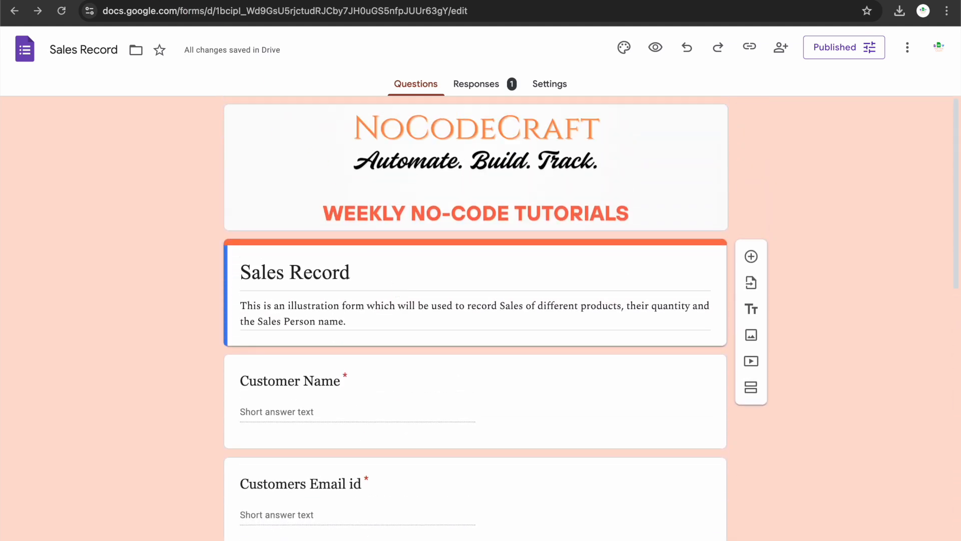
Leave the form title and keep Customer Name as a Short answer question.
{"action": "double_click", "coordinate": [99, 49]}
{"action": "key", "text": "Return"}
{"action": "scroll", "coordinate": [404, 369], "scroll_direction": "down", "scroll_amount": 1}
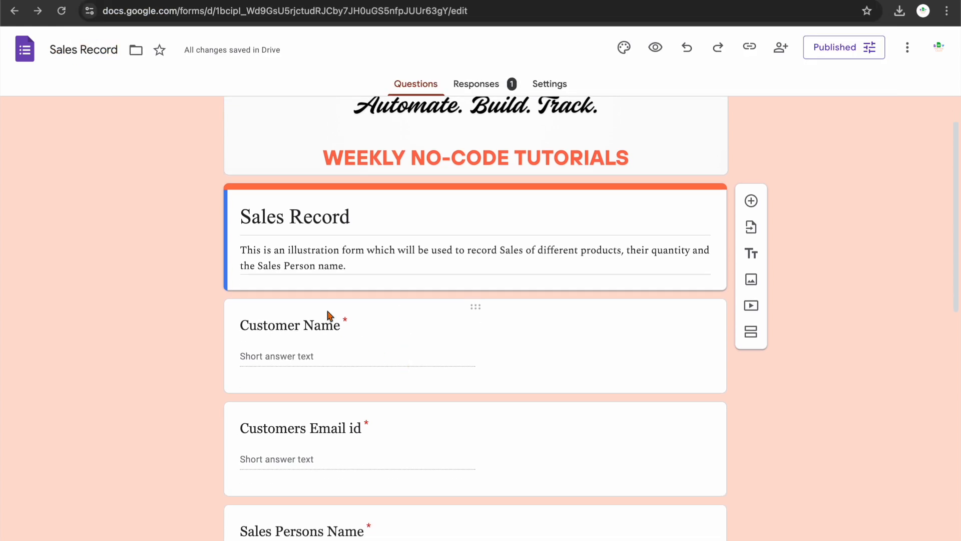
{"action": "left_click", "coordinate": [329, 317]}
{"action": "left_click", "coordinate": [613, 350]}
{"action": "left_click", "coordinate": [617, 146]}
Keep the Customers Email id question as Short answer.
{"action": "scroll", "coordinate": [491, 375], "scroll_direction": "down", "scroll_amount": 2}
{"action": "left_click", "coordinate": [493, 375]}
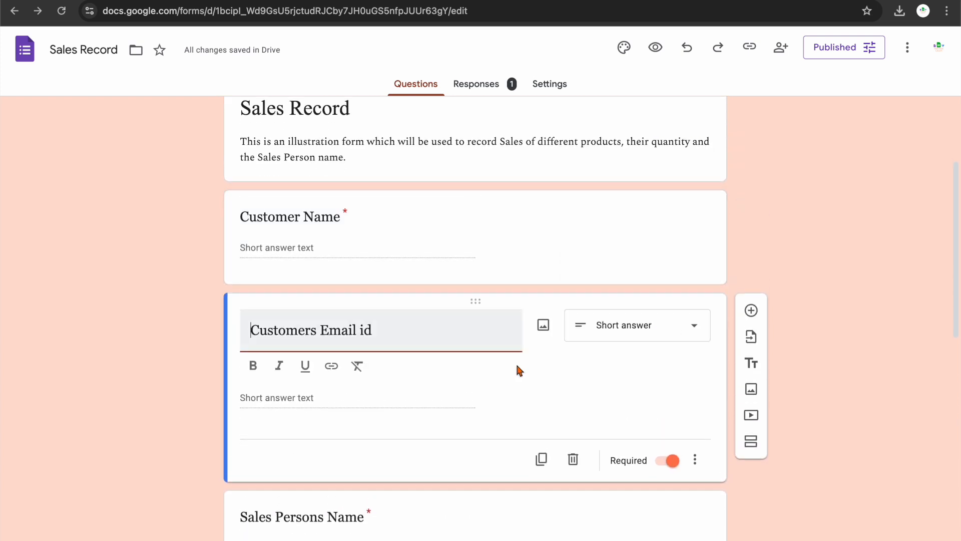
{"action": "left_click", "coordinate": [611, 332]}
{"action": "left_click", "coordinate": [534, 349]}
Change Sales Persons Name to a Dropdown listing Rahul, Priya, Vikram and Neha.
{"action": "scroll", "coordinate": [534, 350], "scroll_direction": "down", "scroll_amount": 2}
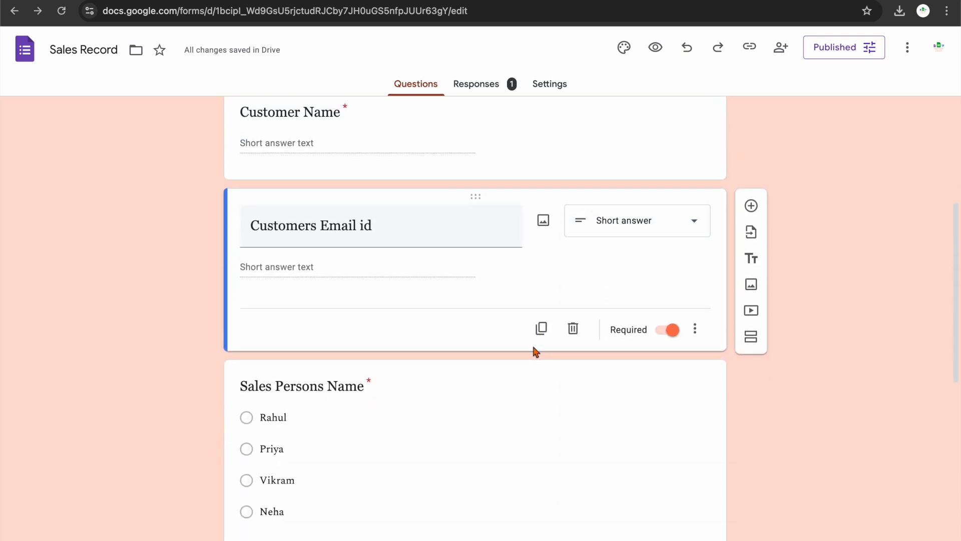
{"action": "left_click", "coordinate": [491, 385]}
{"action": "left_click", "coordinate": [607, 302]}
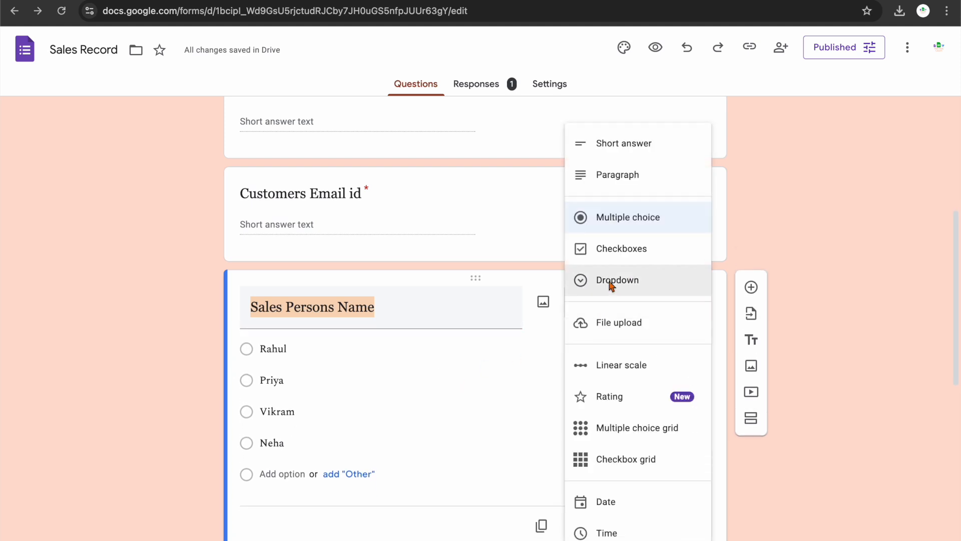
{"action": "left_click", "coordinate": [627, 285]}
{"action": "scroll", "coordinate": [460, 370], "scroll_direction": "down", "scroll_amount": 1}
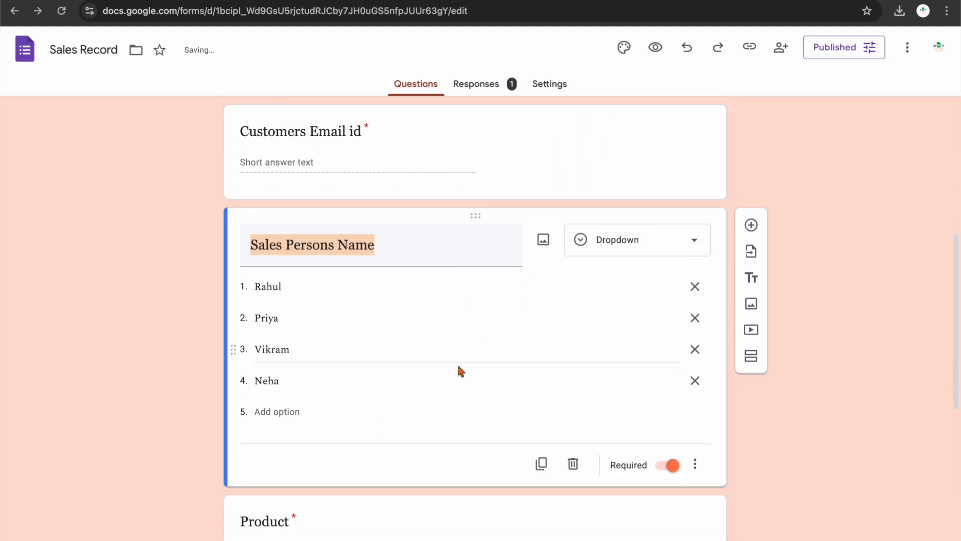
{"action": "scroll", "coordinate": [458, 370], "scroll_direction": "down", "scroll_amount": 2}
Turn the Product question into a Dropdown question.
{"action": "left_click", "coordinate": [506, 428]}
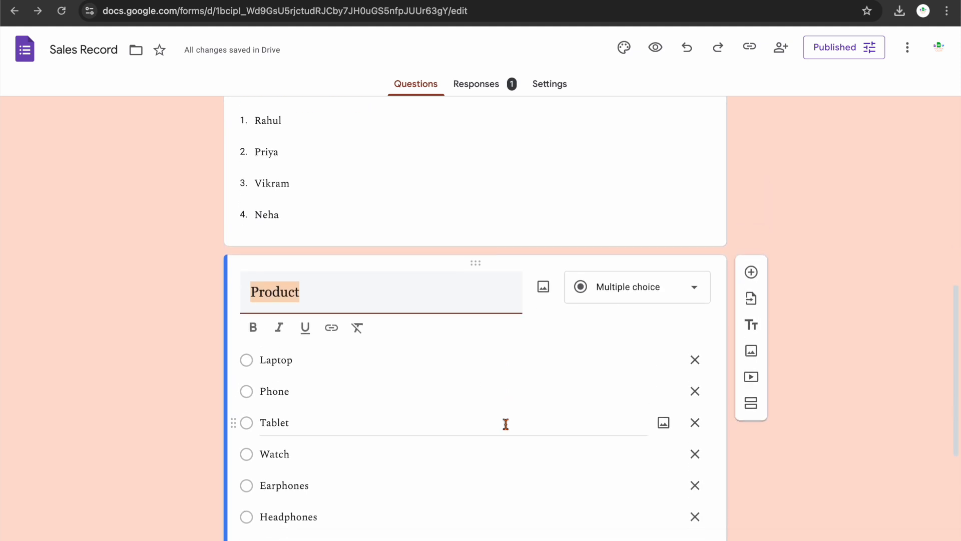
{"action": "scroll", "coordinate": [506, 424], "scroll_direction": "down", "scroll_amount": 1}
{"action": "left_click", "coordinate": [637, 248]}
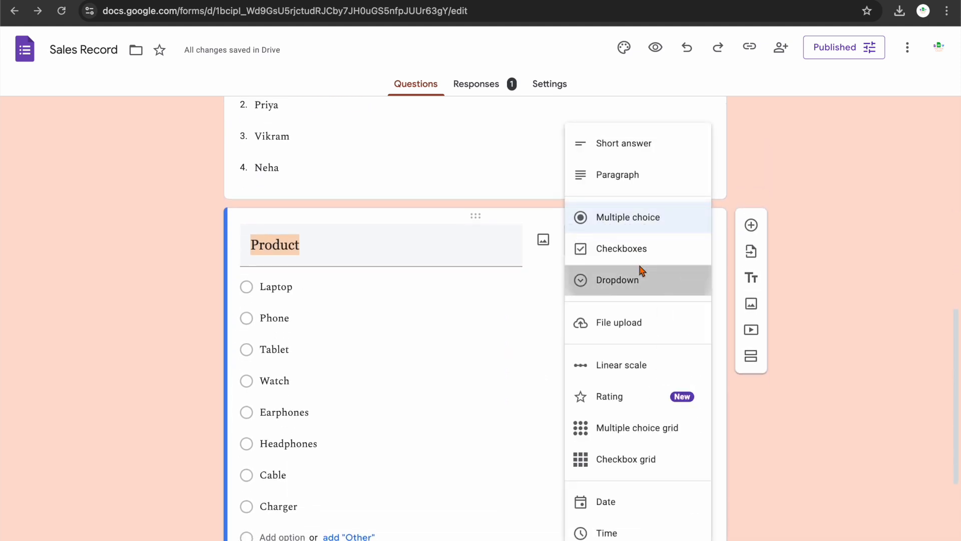
{"action": "left_click", "coordinate": [638, 268]}
{"action": "scroll", "coordinate": [434, 313], "scroll_direction": "down", "scroll_amount": 1}
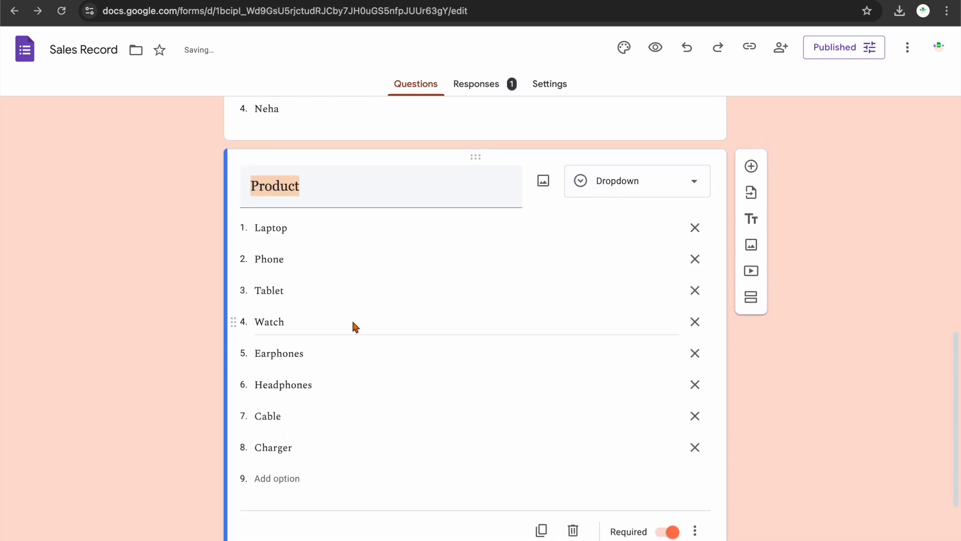
Review the Earphones, Headphones, Cable and Charger options and Quantity, then return to the form's top.
{"action": "left_click", "coordinate": [345, 351]}
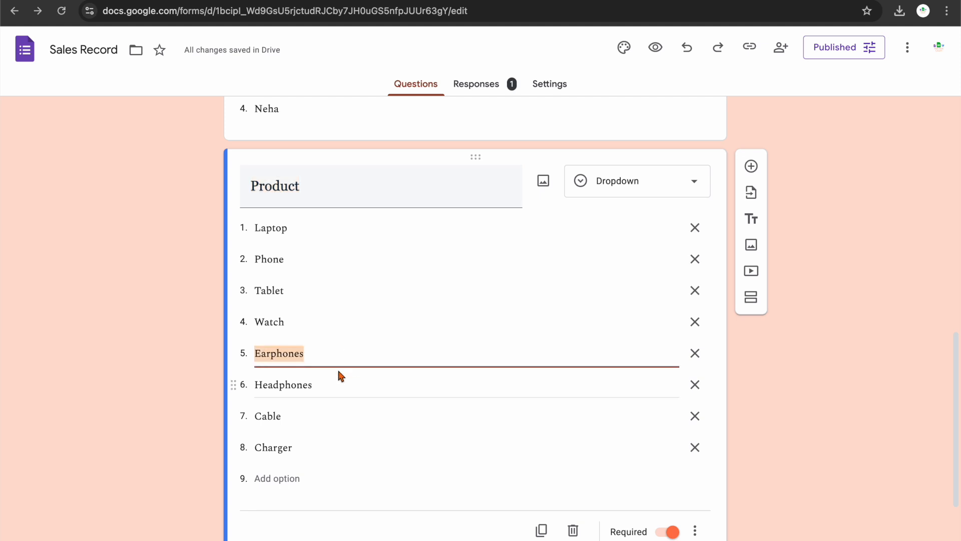
{"action": "left_click", "coordinate": [332, 381]}
{"action": "left_click", "coordinate": [321, 419]}
{"action": "left_click", "coordinate": [321, 451]}
{"action": "scroll", "coordinate": [322, 453], "scroll_direction": "down", "scroll_amount": 3}
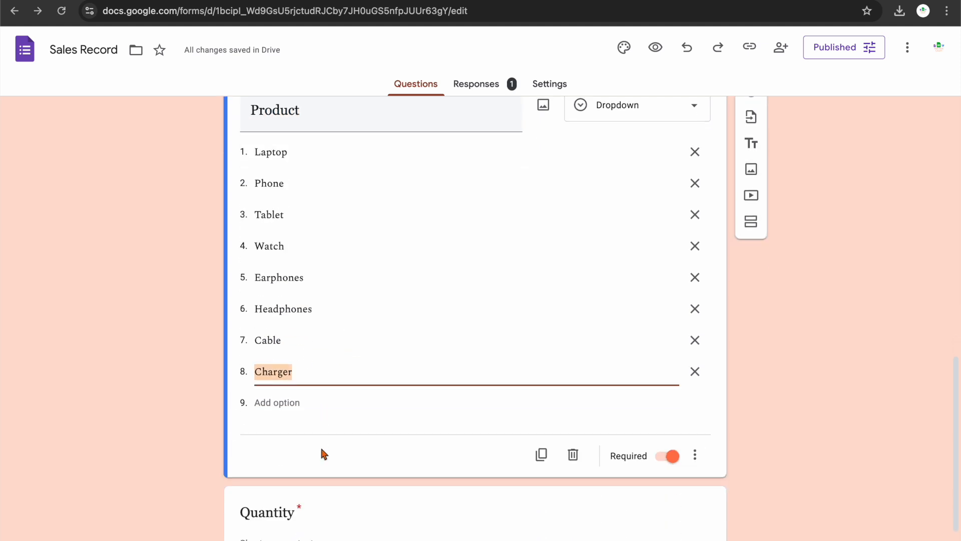
{"action": "left_click", "coordinate": [314, 472]}
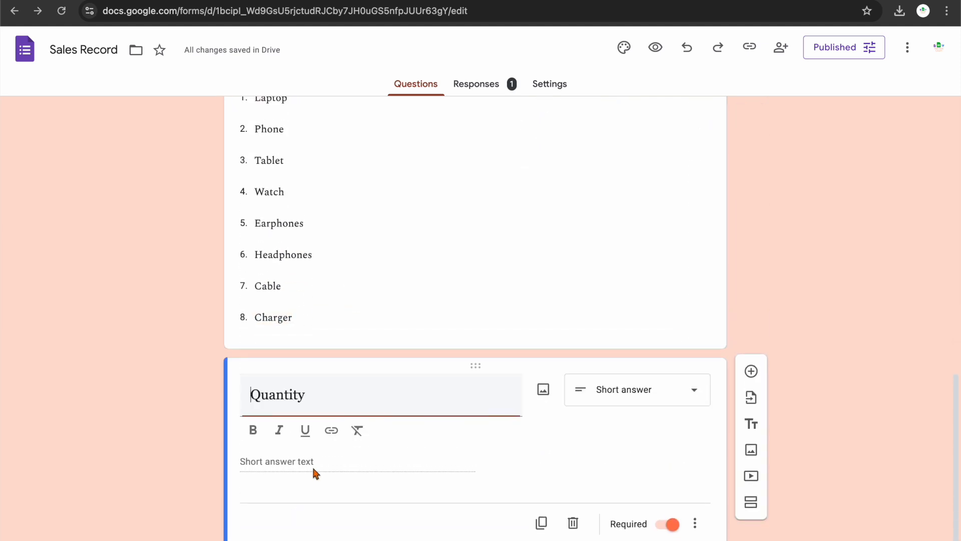
{"action": "left_click", "coordinate": [344, 457]}
{"action": "scroll", "coordinate": [428, 430], "scroll_direction": "up", "scroll_amount": 10}
{"action": "scroll", "coordinate": [429, 432], "scroll_direction": "up", "scroll_amount": 5}
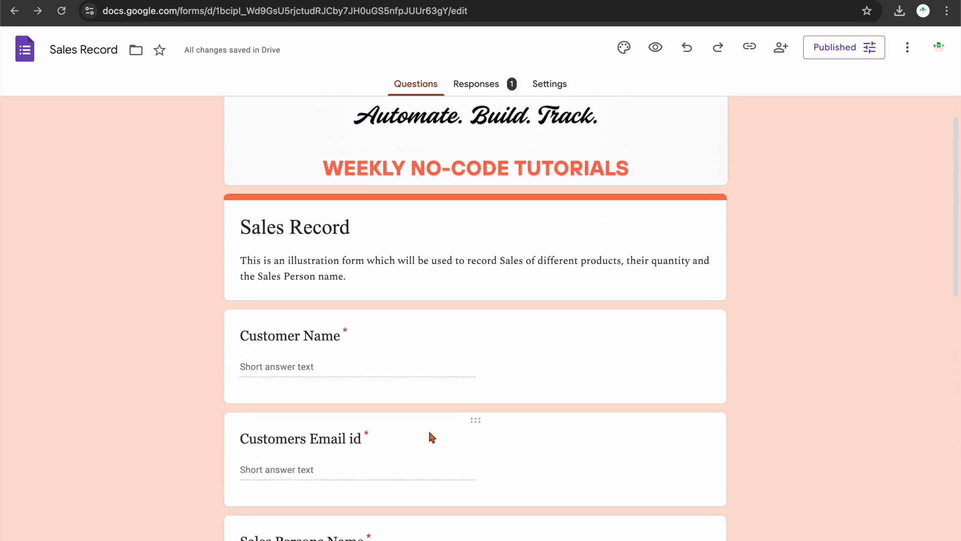
Show the form's single Laptop response in the linked Sales Record spreadsheet via View in Sheets.
{"action": "left_click", "coordinate": [476, 84]}
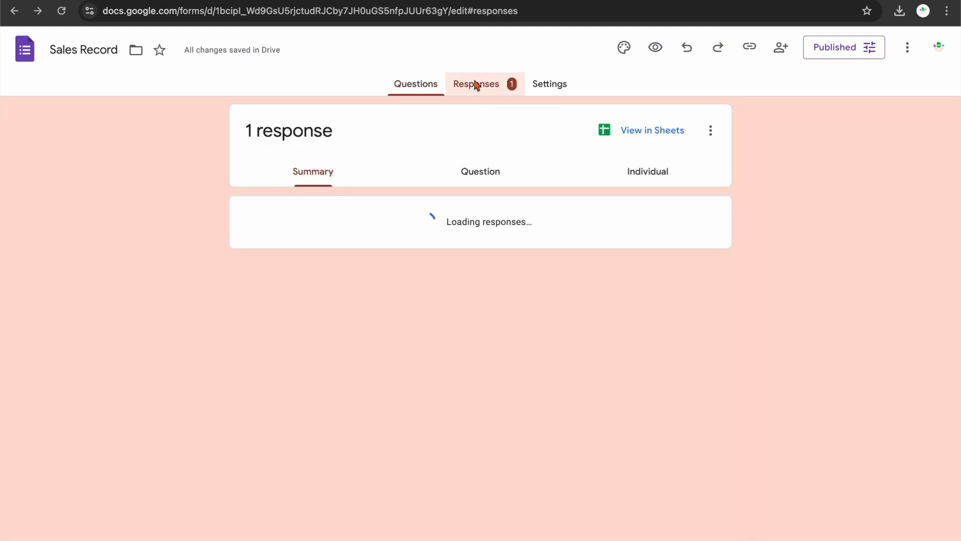
{"action": "left_click", "coordinate": [704, 130]}
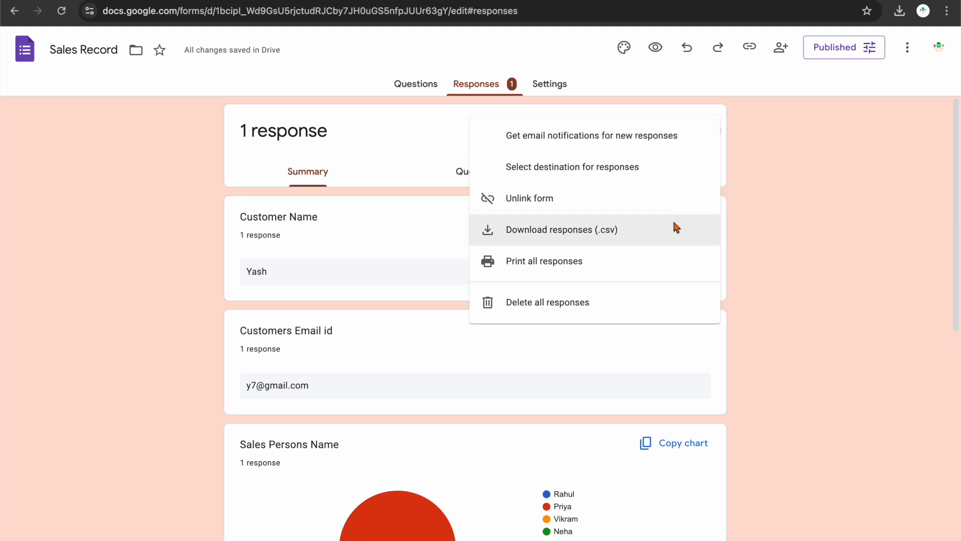
{"action": "left_click", "coordinate": [740, 185]}
{"action": "left_click", "coordinate": [659, 143]}
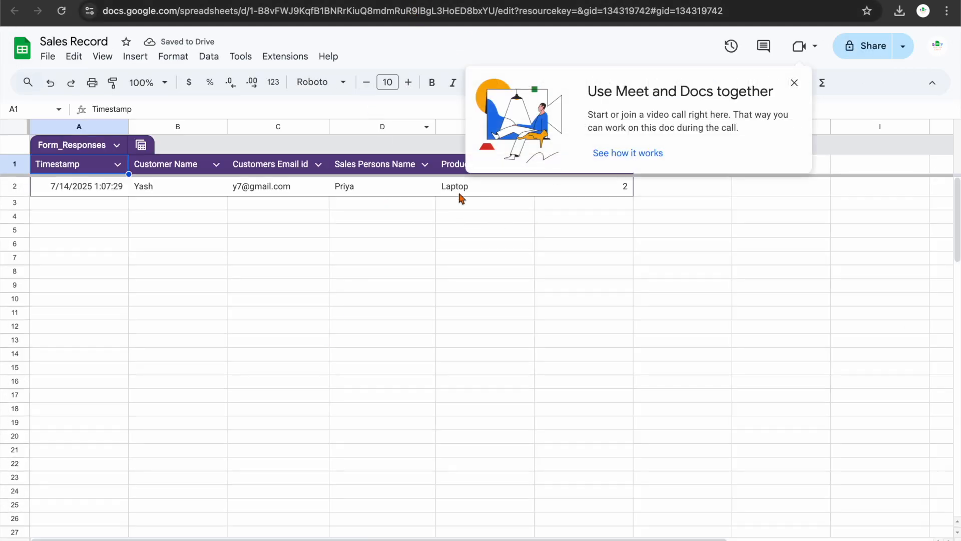
Dismiss the Meet promo and switch to the Product Pricing sheet.
{"action": "left_click", "coordinate": [794, 82]}
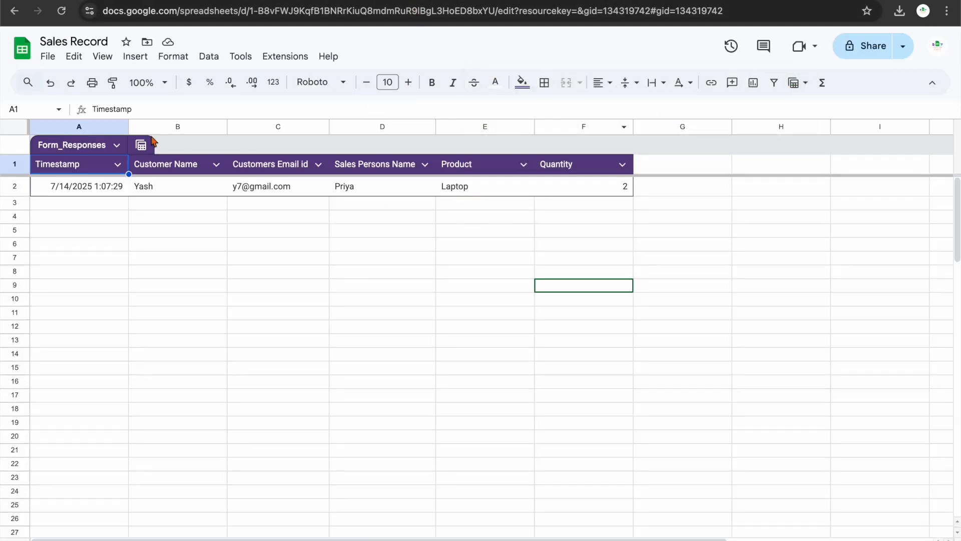
{"action": "key", "text": "alt+Up"}
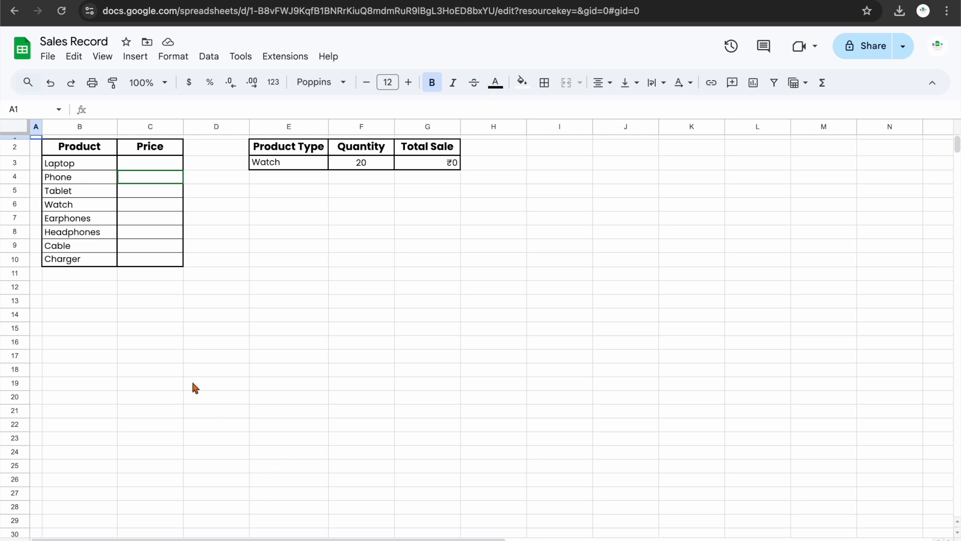
Price Laptop, Phone and Tablet at 50000, 30000 and 20000 in C3:C5, then return to the form.
{"action": "left_click", "coordinate": [70, 148]}
{"action": "left_click", "coordinate": [92, 164]}
{"action": "key", "text": "Down"}
{"action": "key", "text": "Down"}
{"action": "key", "text": "Down"}
{"action": "key", "text": "Down"}
{"action": "key", "text": "Down"}
{"action": "key", "text": "Down"}
{"action": "key", "text": "Down"}
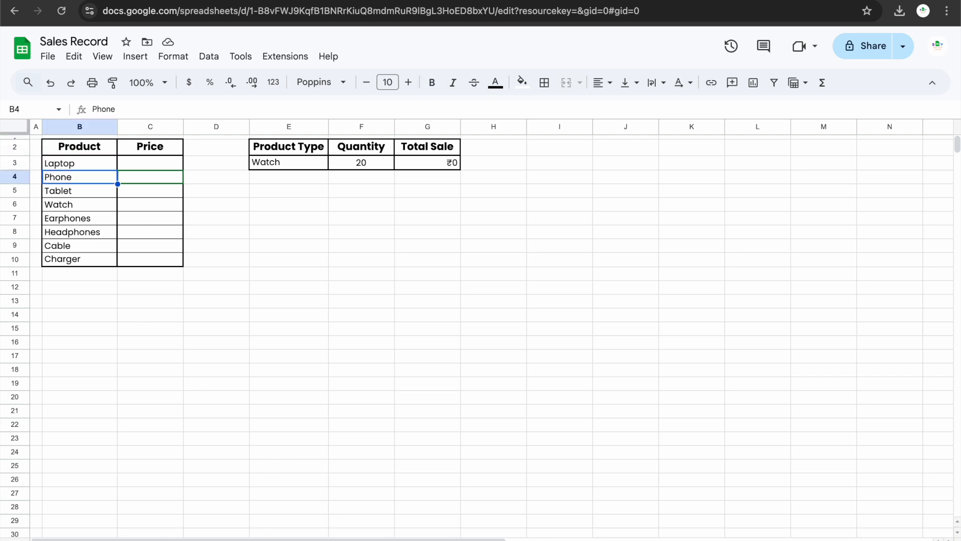
{"action": "key", "text": "Right"}
{"action": "key", "text": "Up"}
{"action": "key", "text": "Up"}
{"action": "key", "text": "Up"}
{"action": "key", "text": "Up"}
{"action": "key", "text": "Up"}
{"action": "key", "text": "Up"}
{"action": "key", "text": "Up"}
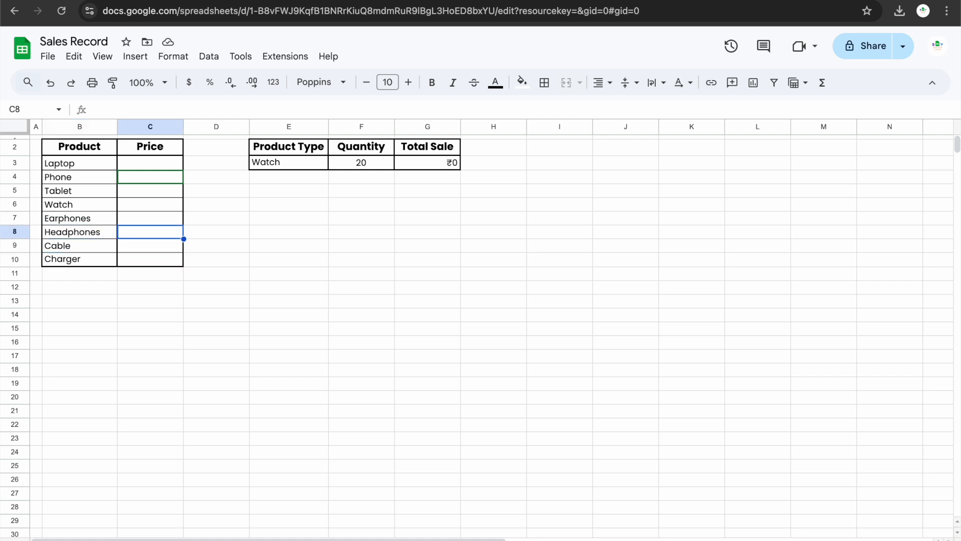
{"action": "type", "text": "50000"}
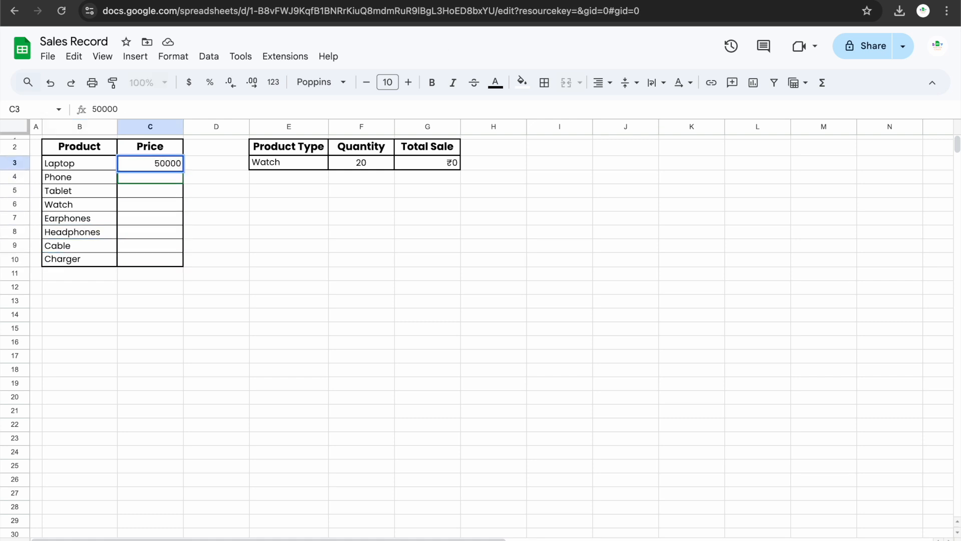
{"action": "key", "text": "Return"}
{"action": "type", "text": "30000"}
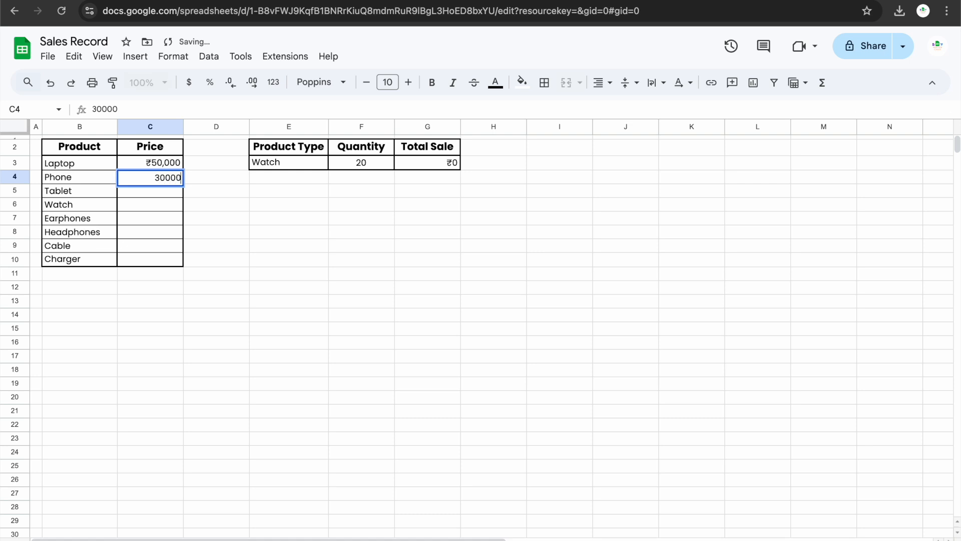
{"action": "key", "text": "Return"}
{"action": "type", "text": "20"}
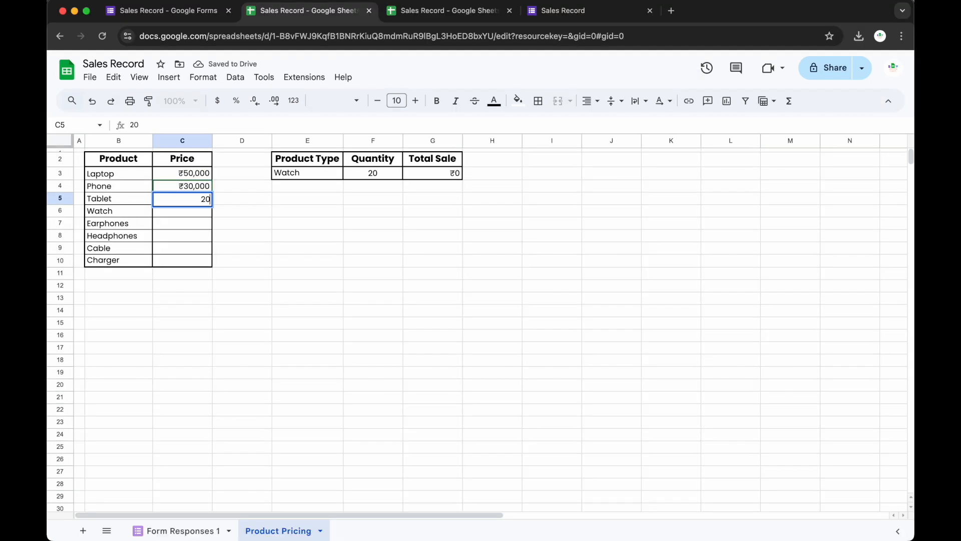
{"action": "type", "text": ",000"}
{"action": "key", "text": "Return"}
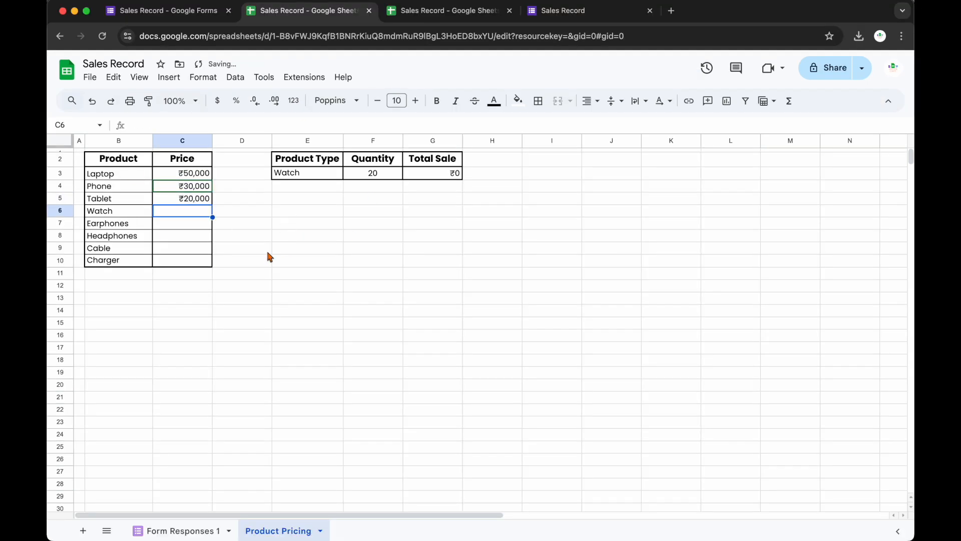
{"action": "left_click", "coordinate": [200, 11]}
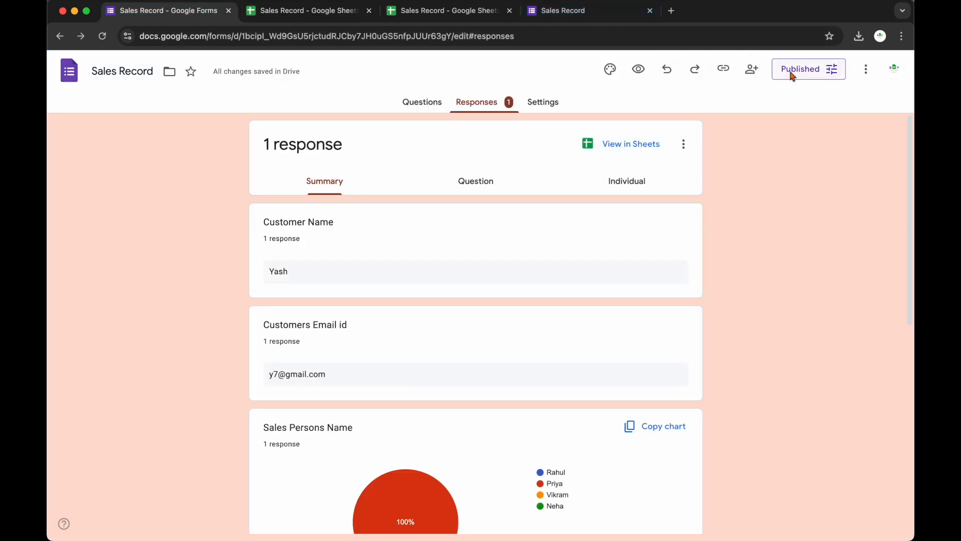
Open the live form and fill in the customer's name and e-mail address.
{"action": "left_click", "coordinate": [723, 71]}
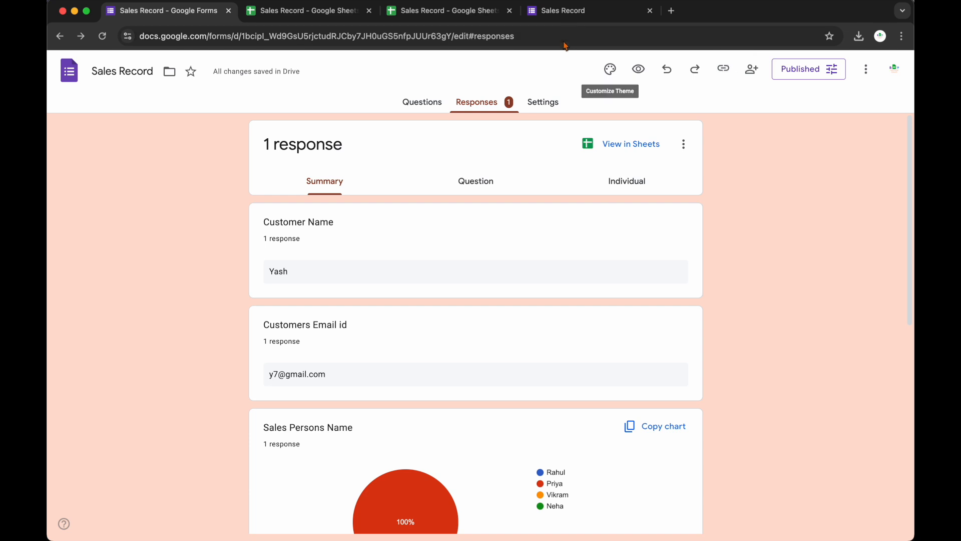
{"action": "left_click", "coordinate": [571, 11]}
{"action": "type", "text": "Sahil"}
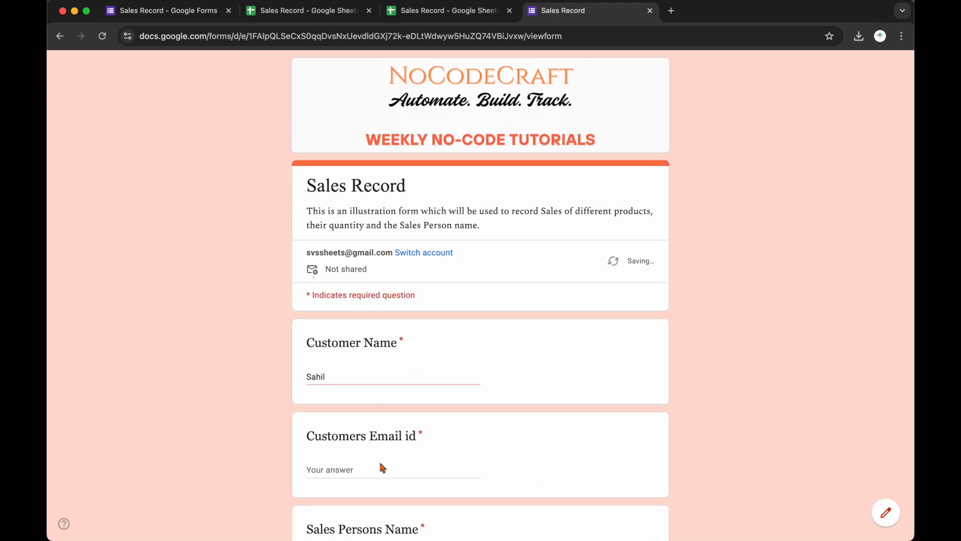
{"action": "left_click", "coordinate": [358, 472]}
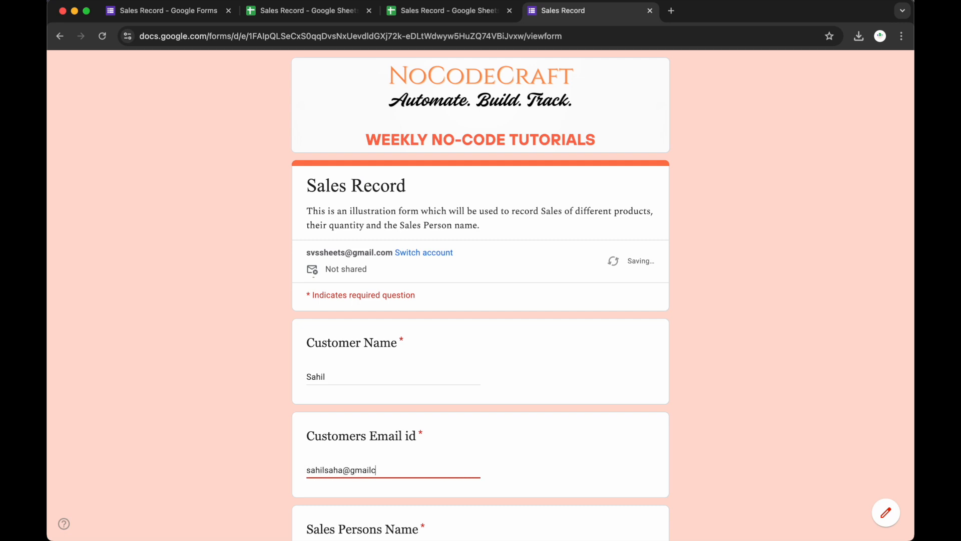
Choose Priya and Phone, enter quantity 20, and submit the response.
{"action": "scroll", "coordinate": [295, 480], "scroll_direction": "down", "scroll_amount": 3}
{"action": "left_click", "coordinate": [326, 419]}
{"action": "scroll", "coordinate": [327, 421], "scroll_direction": "down", "scroll_amount": 3}
{"action": "left_click", "coordinate": [314, 453]}
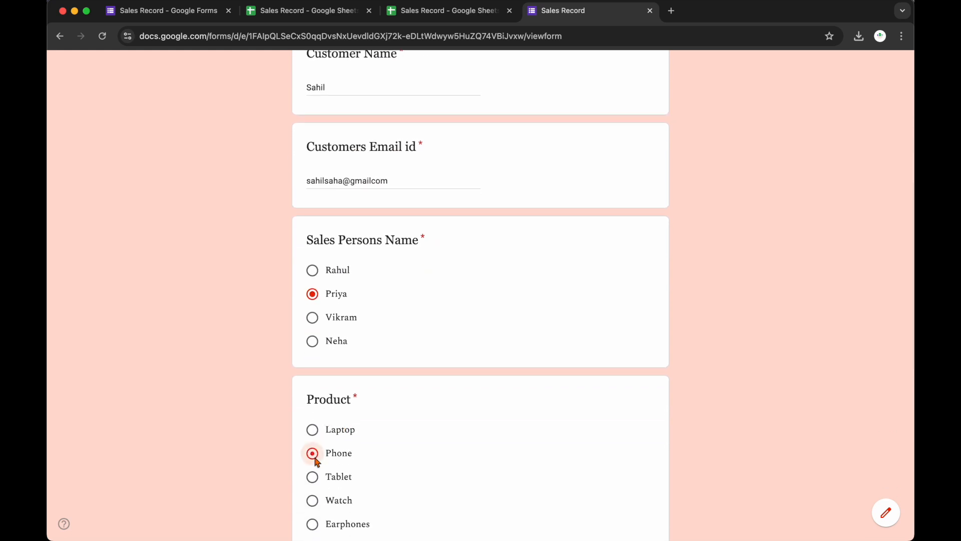
{"action": "scroll", "coordinate": [433, 423], "scroll_direction": "down", "scroll_amount": 1}
{"action": "scroll", "coordinate": [434, 424], "scroll_direction": "down", "scroll_amount": 4}
{"action": "left_click", "coordinate": [389, 471]}
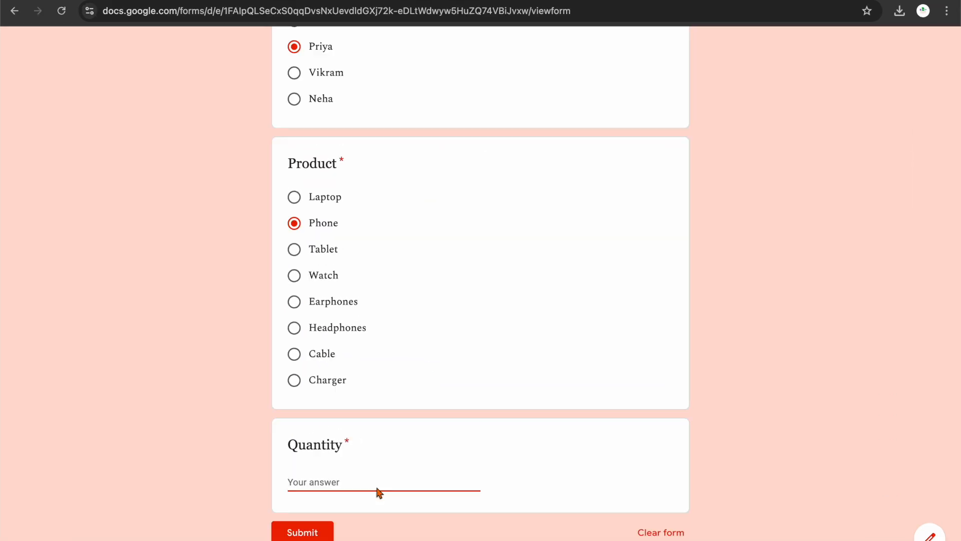
{"action": "type", "text": "20"}
{"action": "key", "text": "Return"}
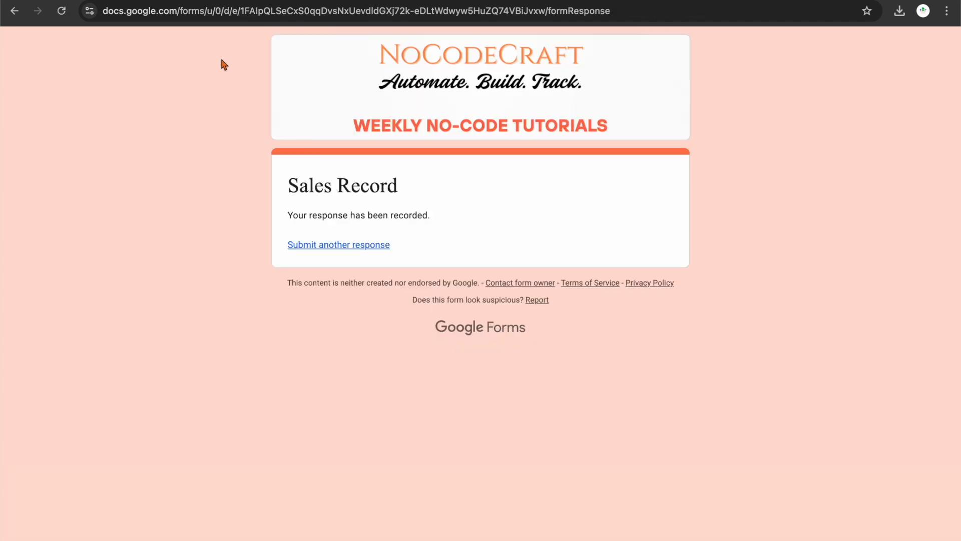
{"action": "key", "text": "ctrl+Tab"}
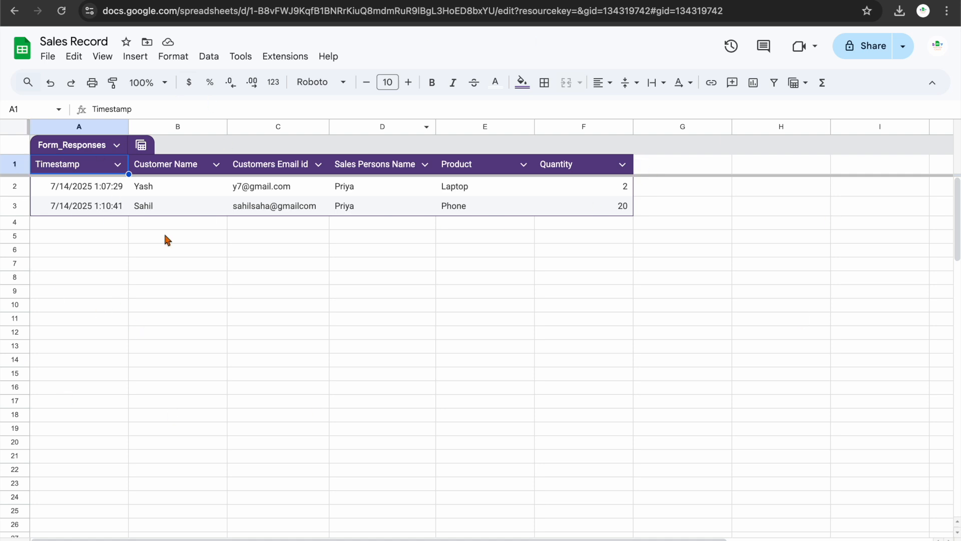
Select the first and second response rows in Form_Responses.
{"action": "left_click", "coordinate": [145, 188]}
{"action": "left_click_drag", "start_coordinate": [115, 187], "coordinate": [570, 187]}
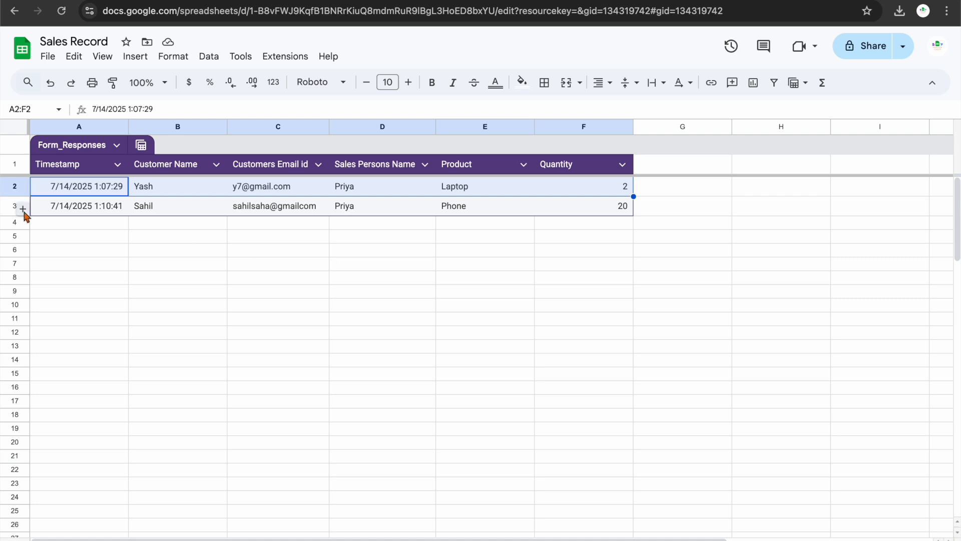
{"action": "left_click", "coordinate": [7, 206]}
Add a column headed Total Sale right of Quantity and start an XLOOKUP formula.
{"action": "mouse_move", "coordinate": [640, 167]}
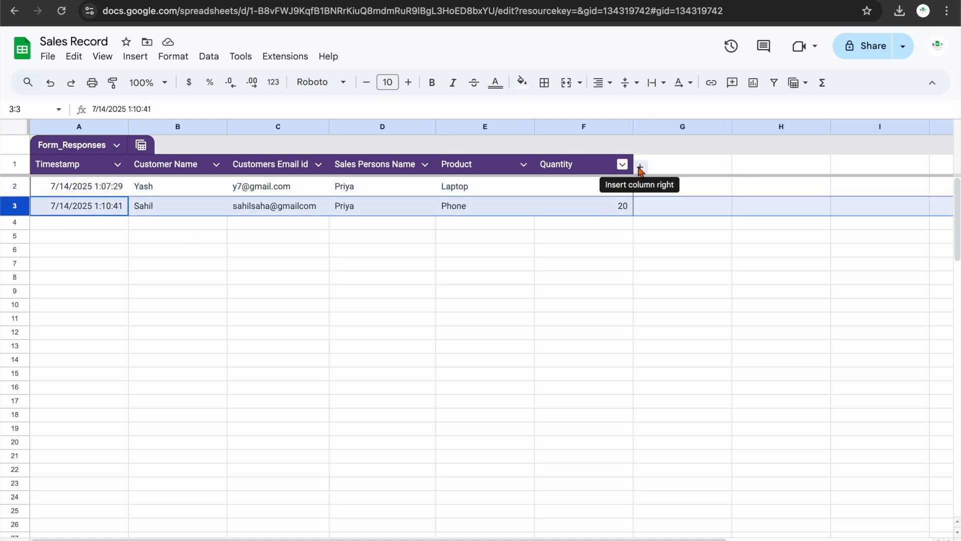
{"action": "left_click", "coordinate": [640, 167]}
{"action": "double_click", "coordinate": [661, 162]}
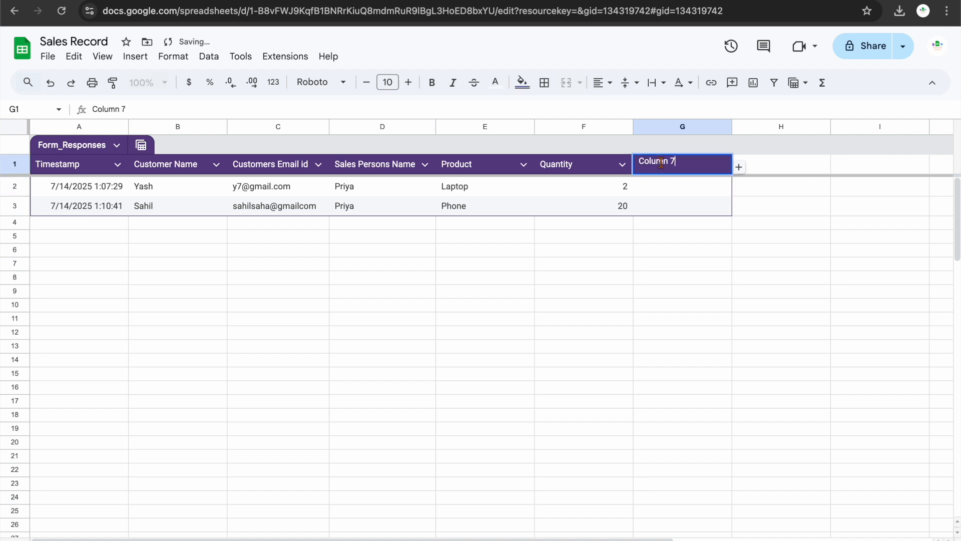
{"action": "key", "text": "ctrl+a"}
{"action": "type", "text": "T"}
{"action": "key", "text": "BackSpace"}
{"action": "key", "text": "BackSpace"}
{"action": "key", "text": "BackSpace"}
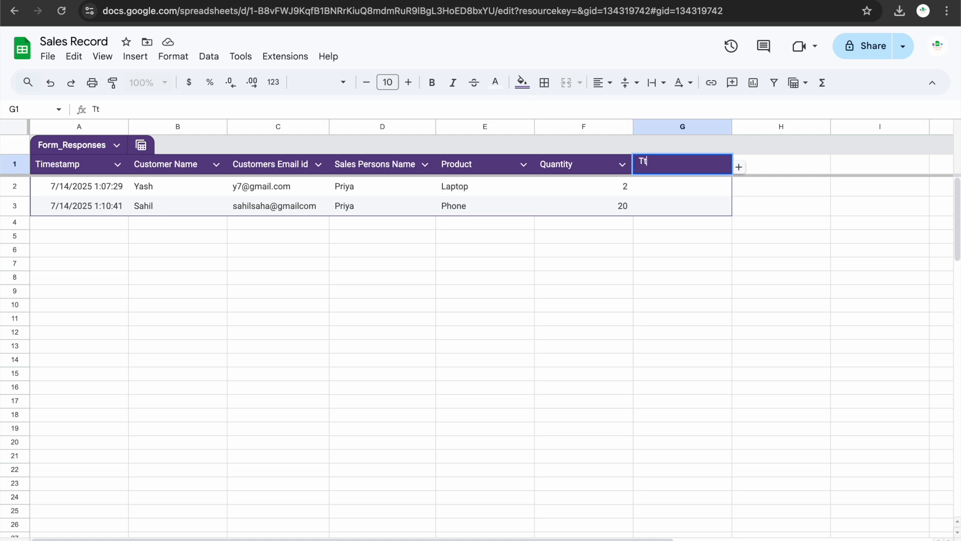
{"action": "type", "text": "tal Sale"}
{"action": "key", "text": "Return"}
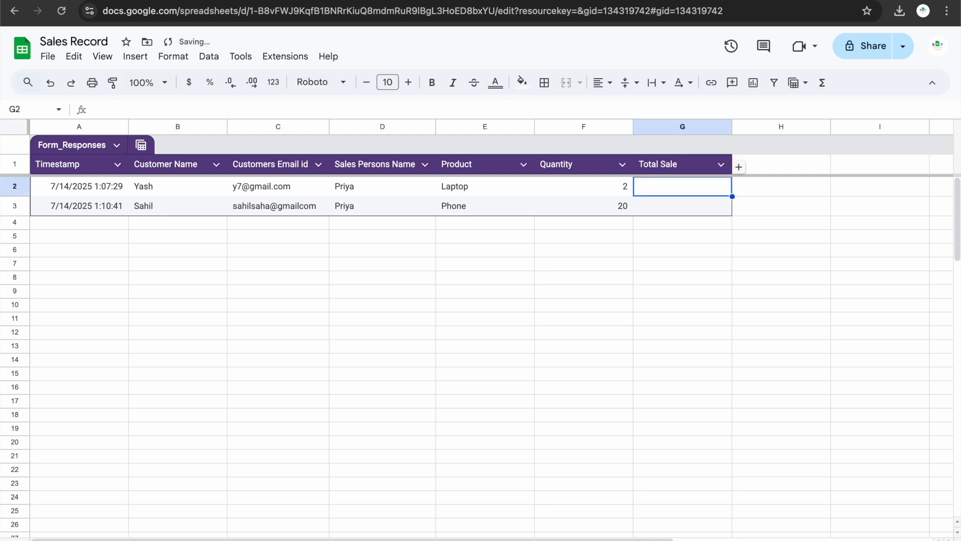
{"action": "type", "text": "=(xlookup"}
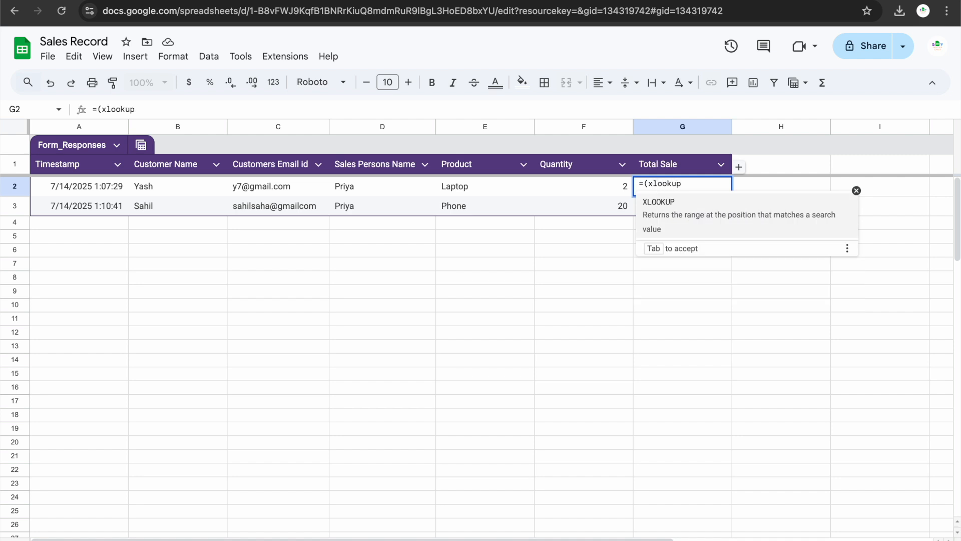
{"action": "type", "text": "("}
Set the XLOOKUP key to E2 and lookup range to 'Product Pricing'!$B$3:$B$10.
{"action": "left_click", "coordinate": [471, 185]}
{"action": "left_click", "coordinate": [247, 535]}
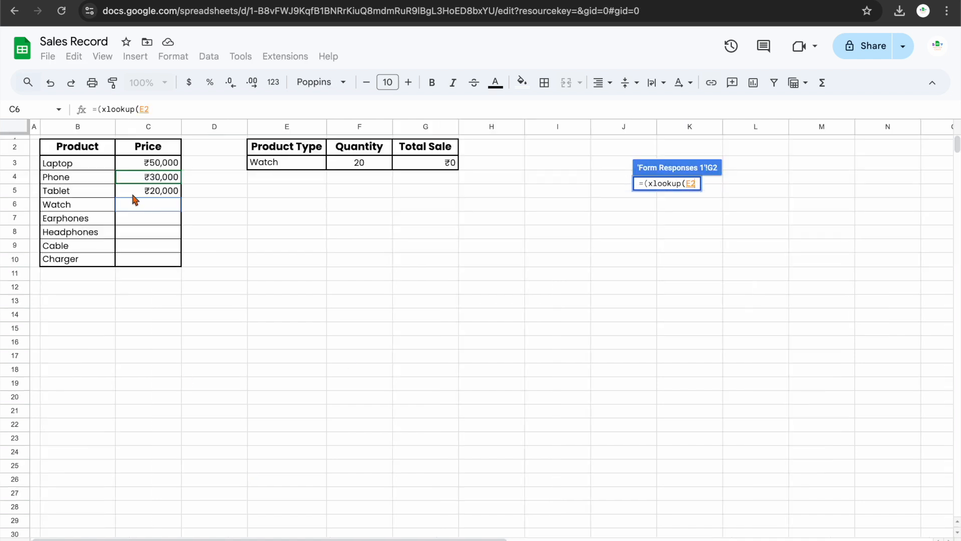
{"action": "type", "text": ","}
{"action": "left_click_drag", "start_coordinate": [95, 166], "coordinate": [96, 259]}
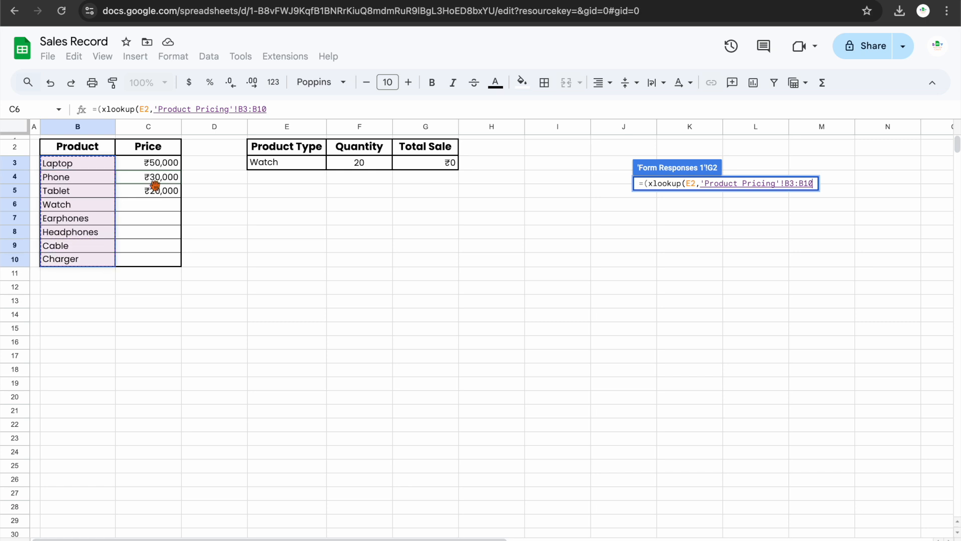
{"action": "left_click", "coordinate": [251, 109]}
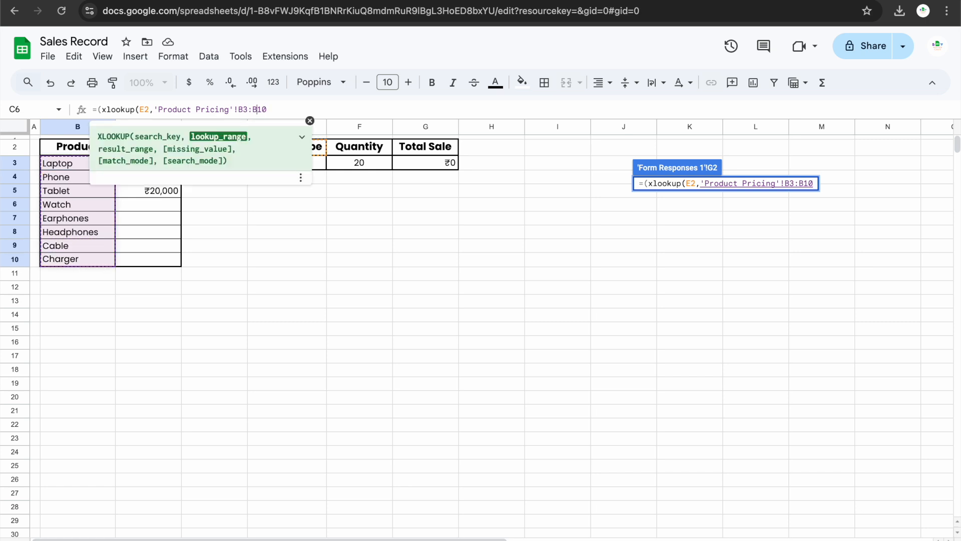
{"action": "type", "text": "$"}
{"action": "key", "text": "Left"}
{"action": "key", "text": "Left"}
{"action": "type", "text": "$B$"}
{"action": "key", "text": "Right"}
{"action": "type", "text": "$"}
{"action": "key", "text": "Right"}
{"action": "type", "text": ","}
Add return range 'Product Pricing'!$C$3:$C$10, multiply by F2, and commit the formula.
{"action": "left_click_drag", "start_coordinate": [165, 162], "coordinate": [172, 259]}
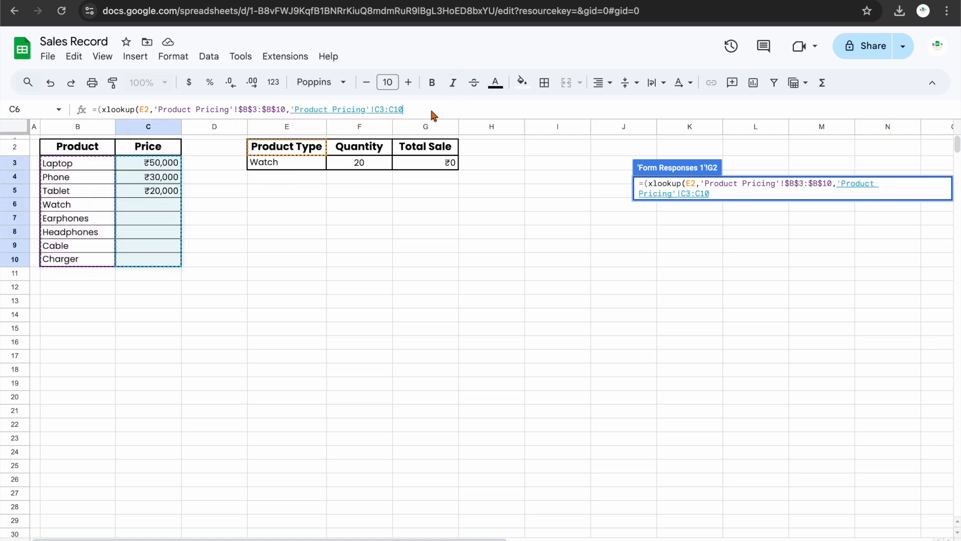
{"action": "key", "text": "Left"}
{"action": "key", "text": "Left"}
{"action": "type", "text": "$"}
{"action": "key", "text": "Left"}
{"action": "type", "text": "$"}
{"action": "key", "text": "Right"}
{"action": "type", "text": "$"}
{"action": "key", "text": "Right"}
{"action": "key", "text": "Right"}
{"action": "type", "text": "$"}
{"action": "key", "text": "Right"}
{"action": "key", "text": "Right"}
{"action": "key", "text": "Right"}
{"action": "key", "text": "Right"}
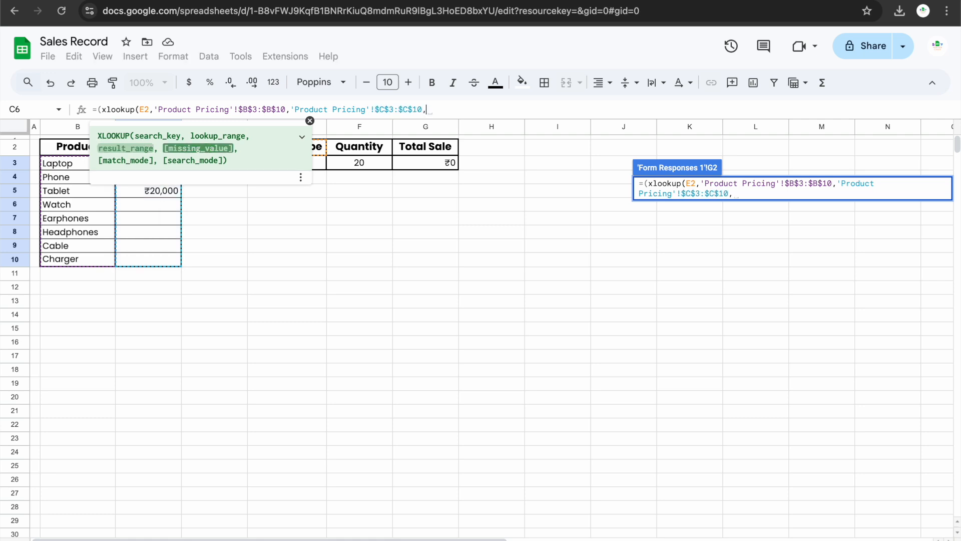
{"action": "type", "text": ")"}
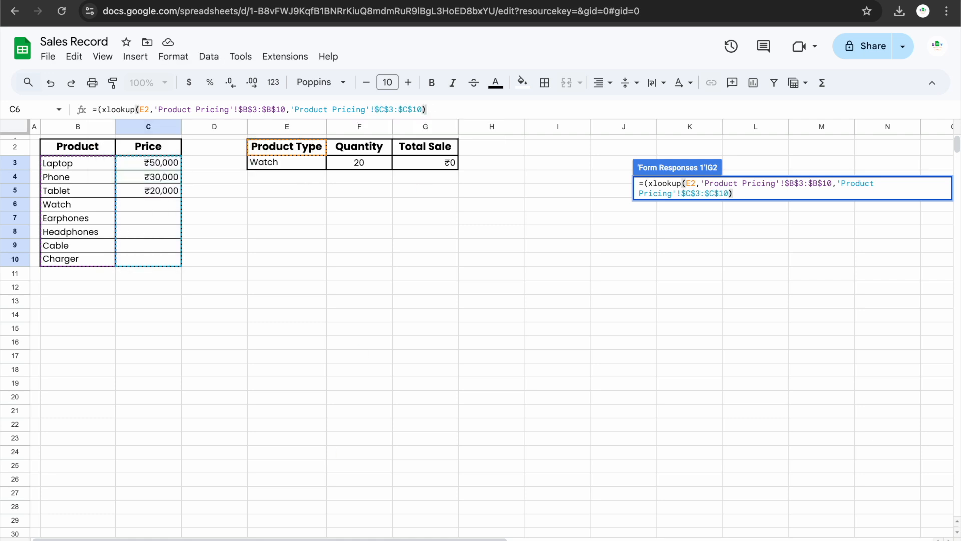
{"action": "type", "text": ","}
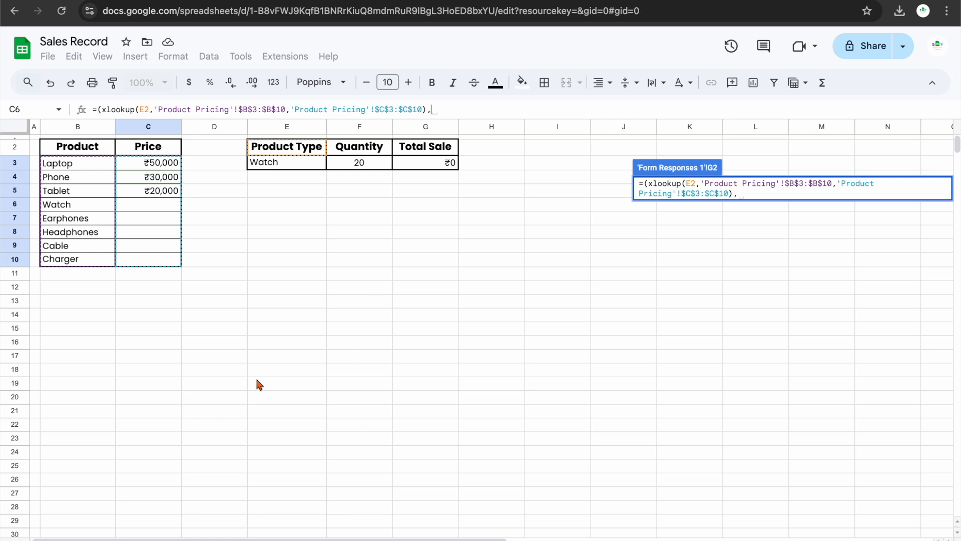
{"action": "key", "text": "BackSpace"}
{"action": "type", "text": "*"}
{"action": "left_click", "coordinate": [130, 540]}
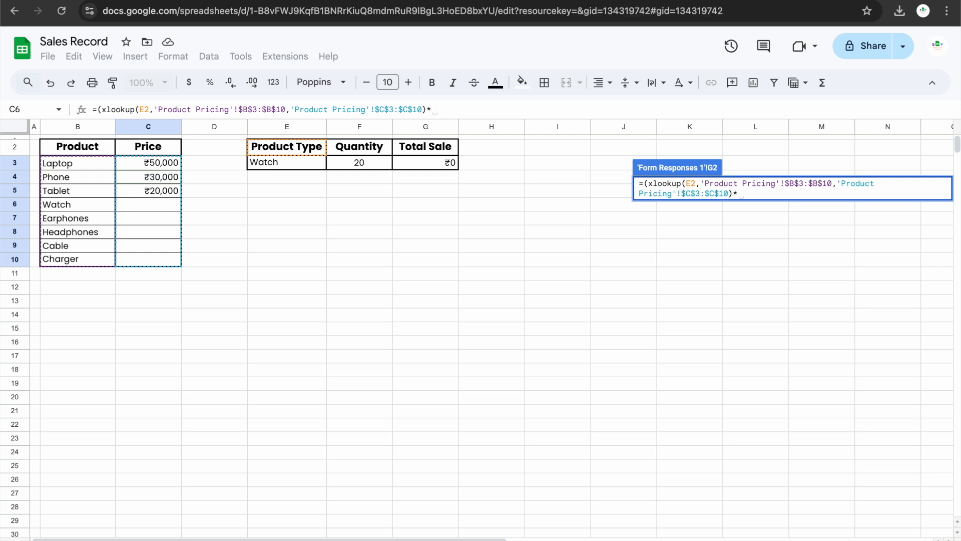
{"action": "left_click", "coordinate": [600, 188]}
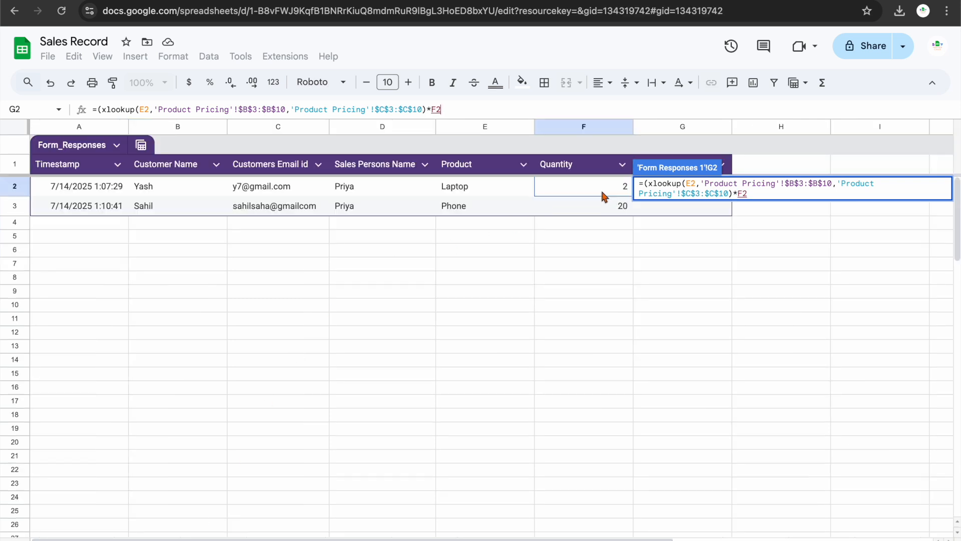
{"action": "key", "text": "Return"}
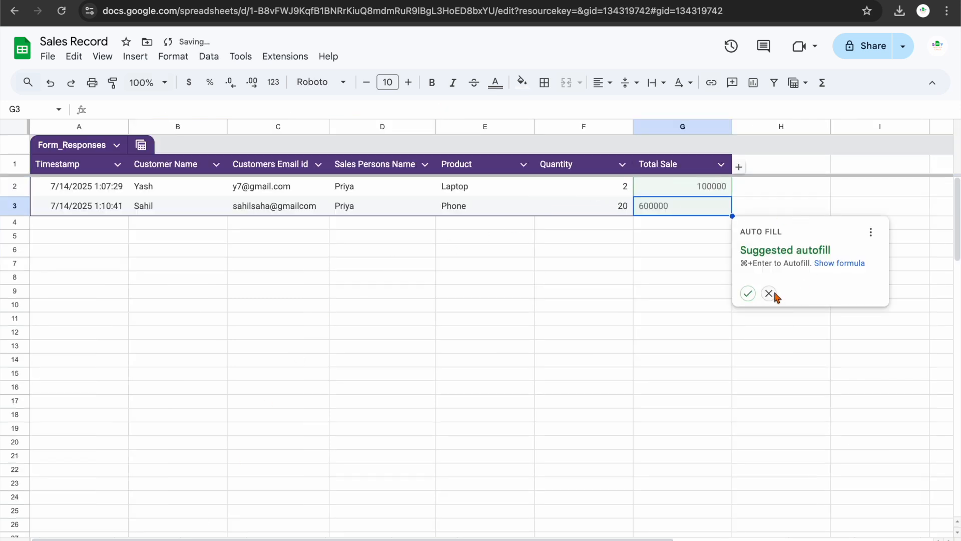
Decline the autofill suggestion and fill the G2 Total Sale formula down to G3.
{"action": "left_click", "coordinate": [769, 292]}
{"action": "left_click", "coordinate": [708, 189]}
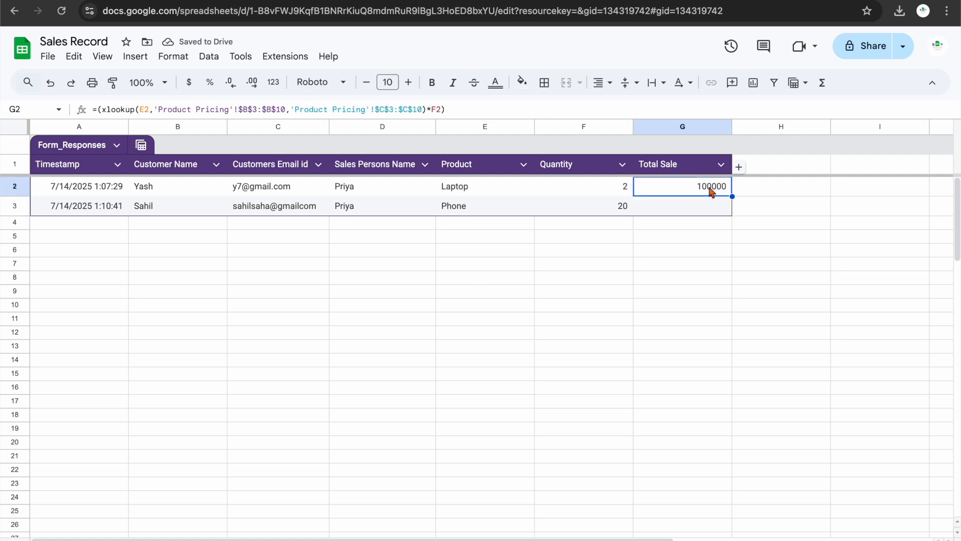
{"action": "left_click_drag", "start_coordinate": [734, 208], "coordinate": [734, 208]}
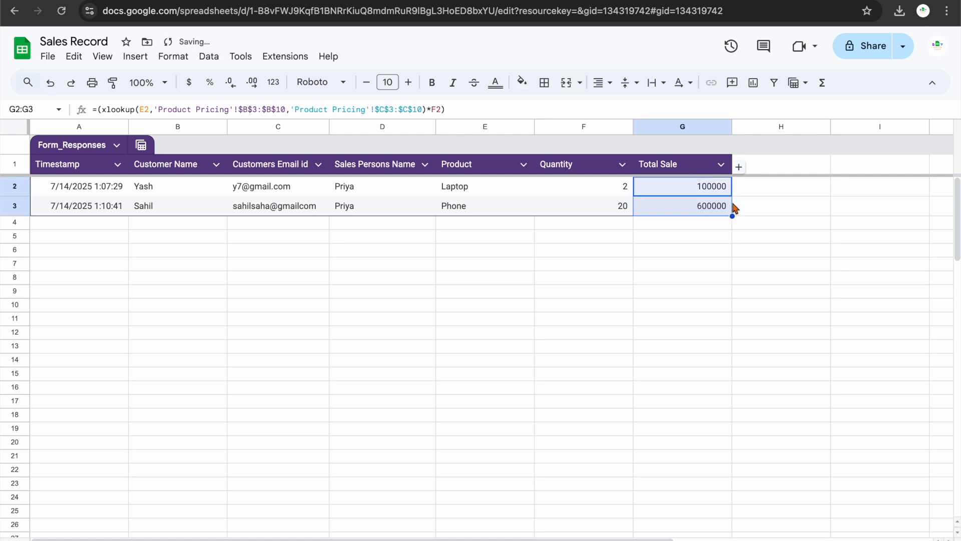
Apply the Indian rupee lakh number format to the Total Sale cells.
{"action": "left_click", "coordinate": [173, 56]}
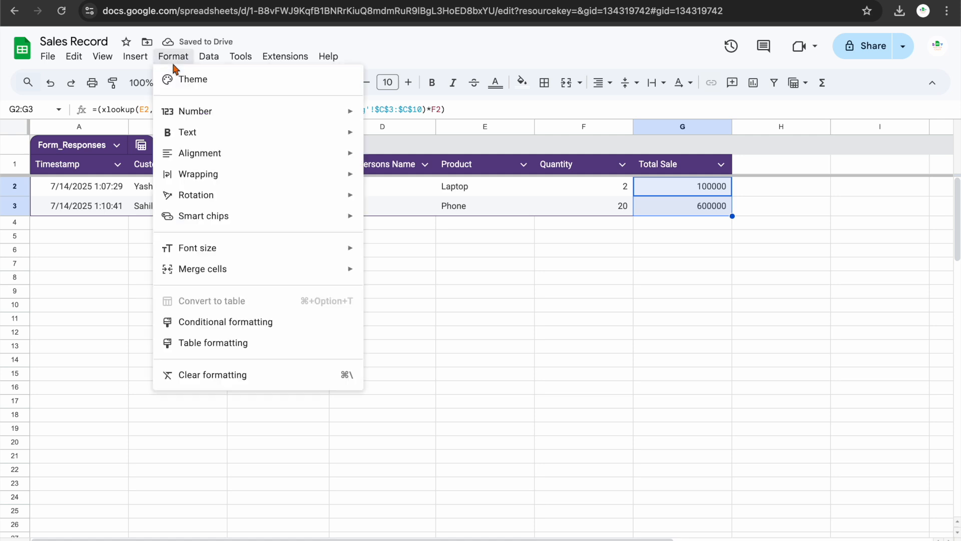
{"action": "mouse_move", "coordinate": [203, 119]}
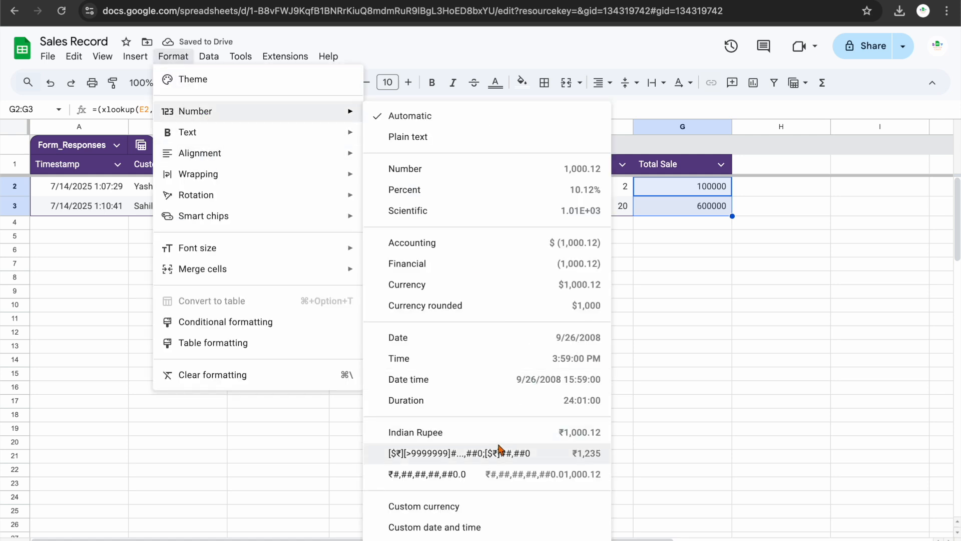
{"action": "left_click", "coordinate": [500, 454]}
{"action": "left_click", "coordinate": [689, 387]}
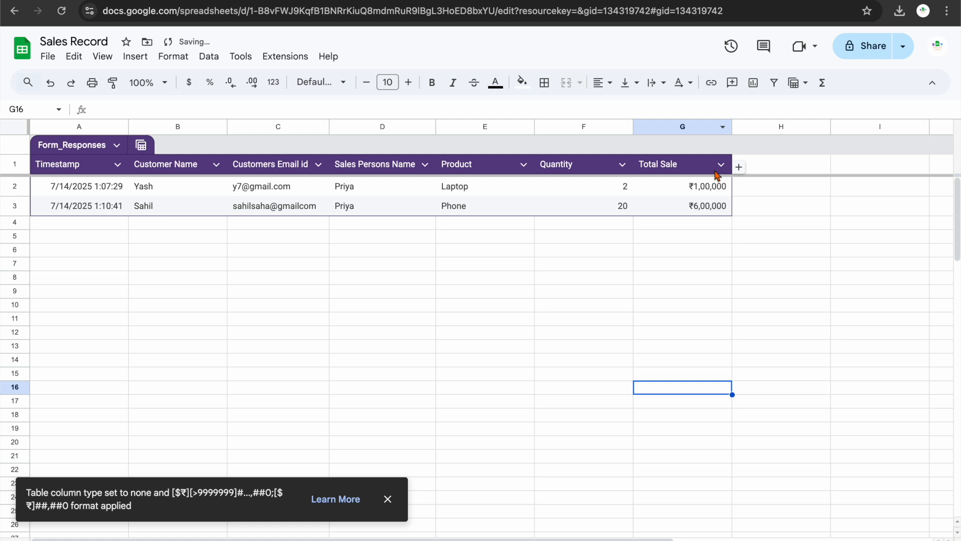
{"action": "key", "text": "ctrl+z"}
{"action": "key", "text": "ctrl+z"}
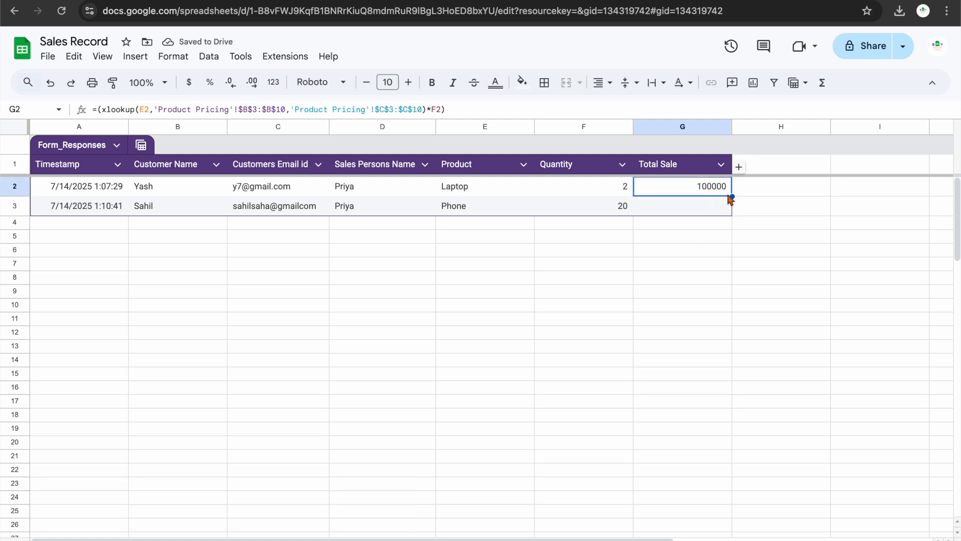
{"action": "key", "text": "ctrl+y"}
{"action": "key", "text": "ctrl+y"}
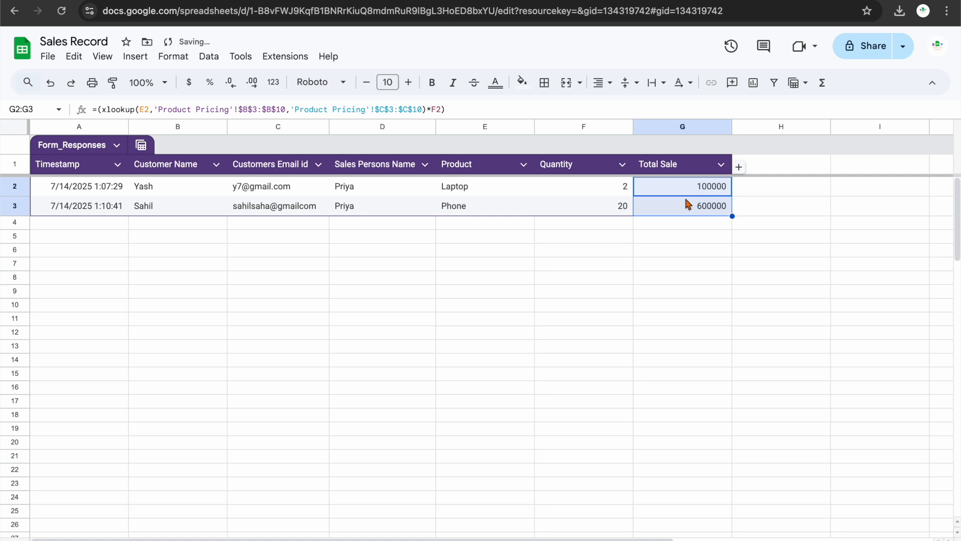